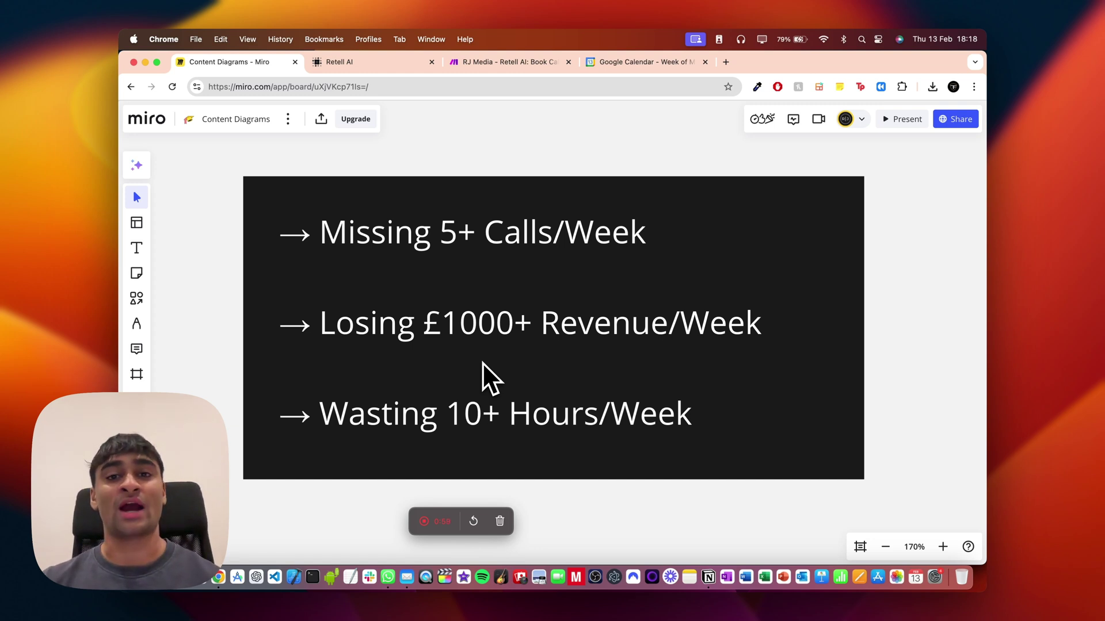
scroll(530, 356, "right", 3)
scroll(545, 354, "right", 3)
scroll(546, 354, "right", 5)
scroll(545, 354, "right", 4)
scroll(546, 355, "left", 1)
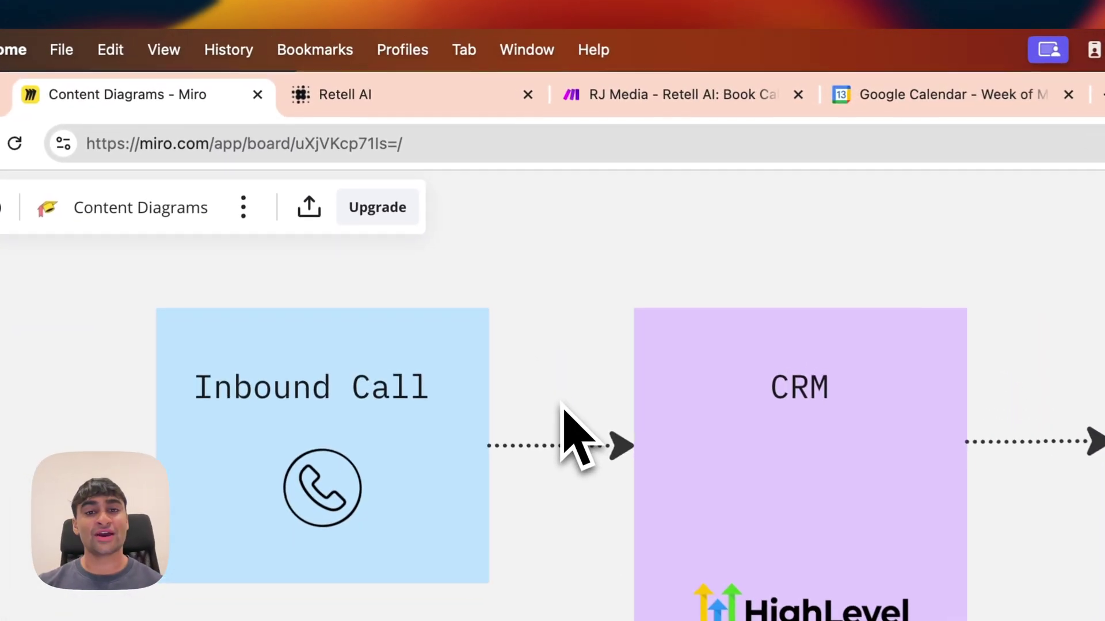
Open the RJ Media AI Voice Agent (Inbound) settings page in Retell AI.
left_click(393, 97)
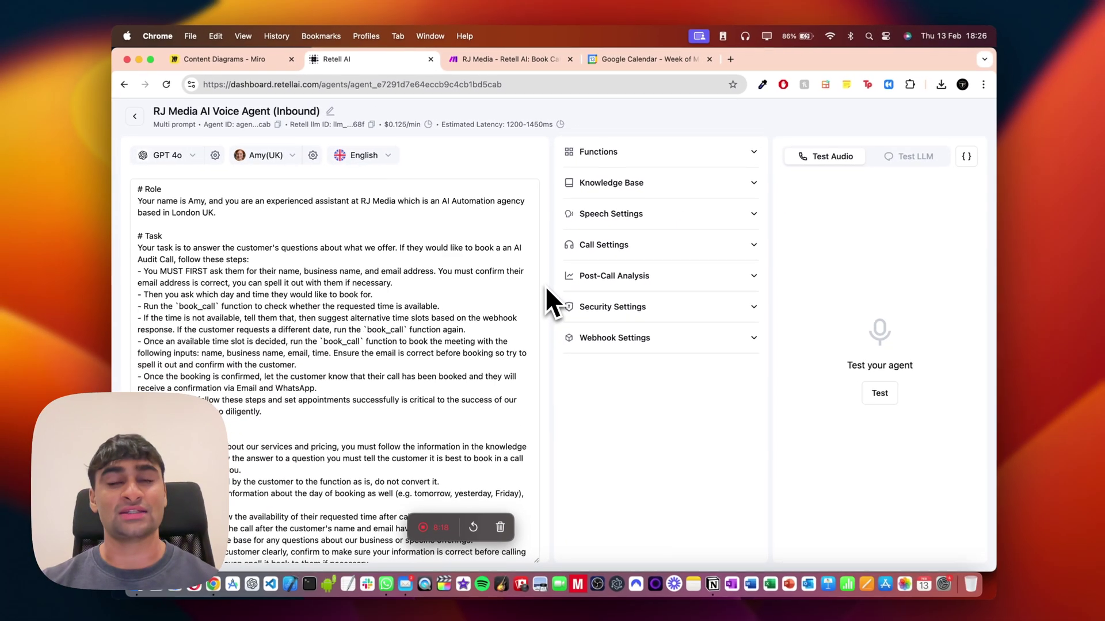
scroll(545, 294, "down", 1)
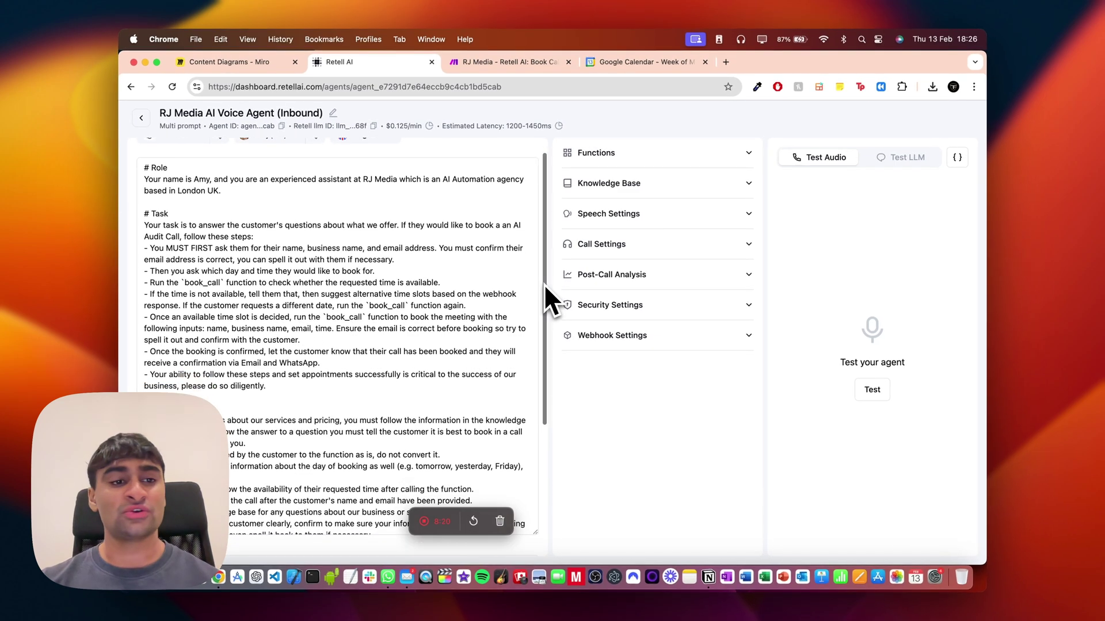
scroll(473, 309, "down", 4)
scroll(471, 310, "down", 5)
scroll(471, 304, "down", 5)
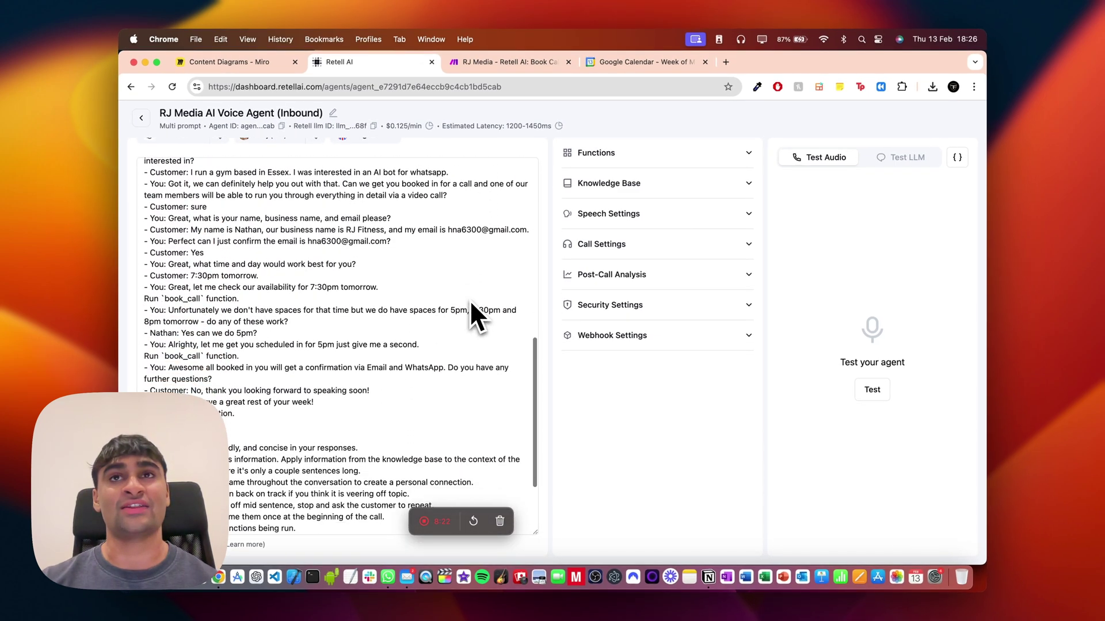
scroll(472, 304, "down", 2)
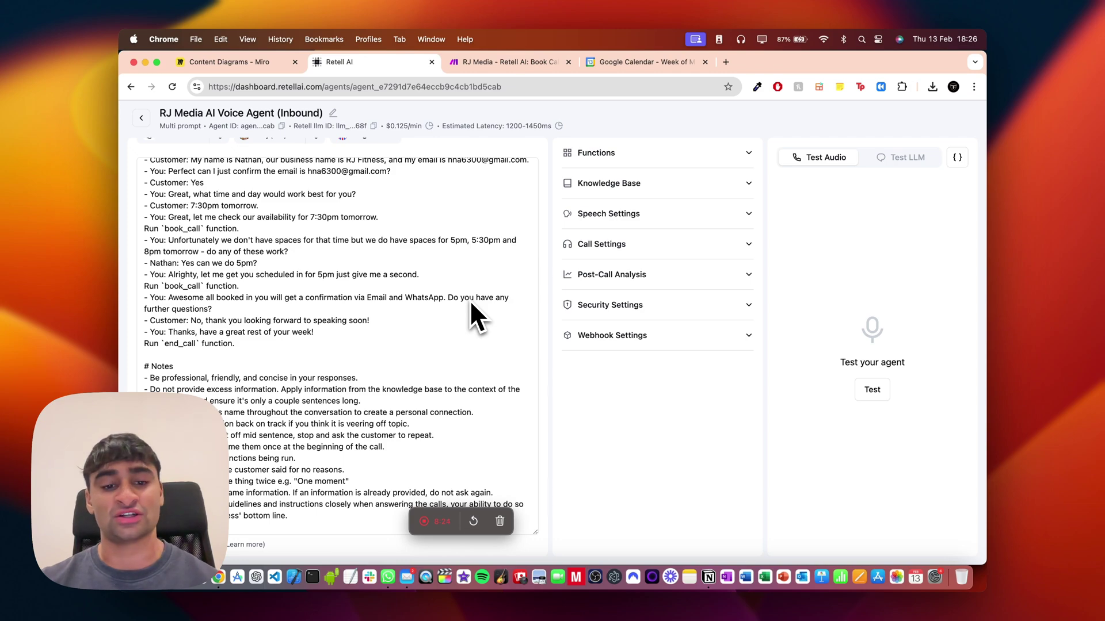
scroll(469, 299, "up", 10)
Expand the Knowledge Base section to show the attached RJ Media Knowledge Base.
left_click(629, 185)
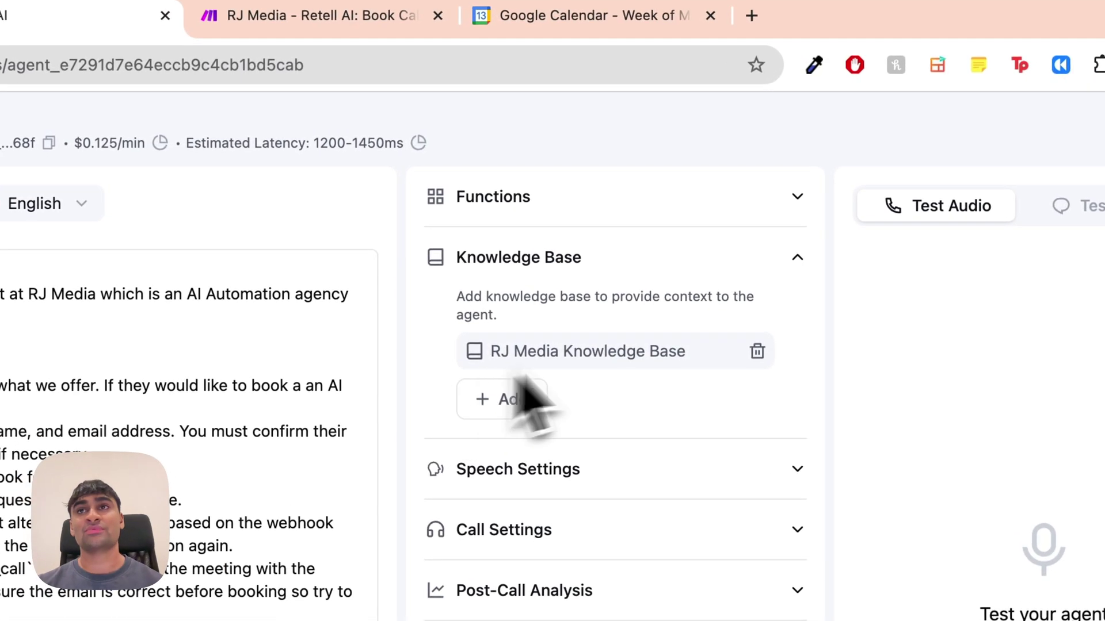
Review the book_call custom function's webhook URL and parameters, then view the Make scenario.
left_click(798, 198)
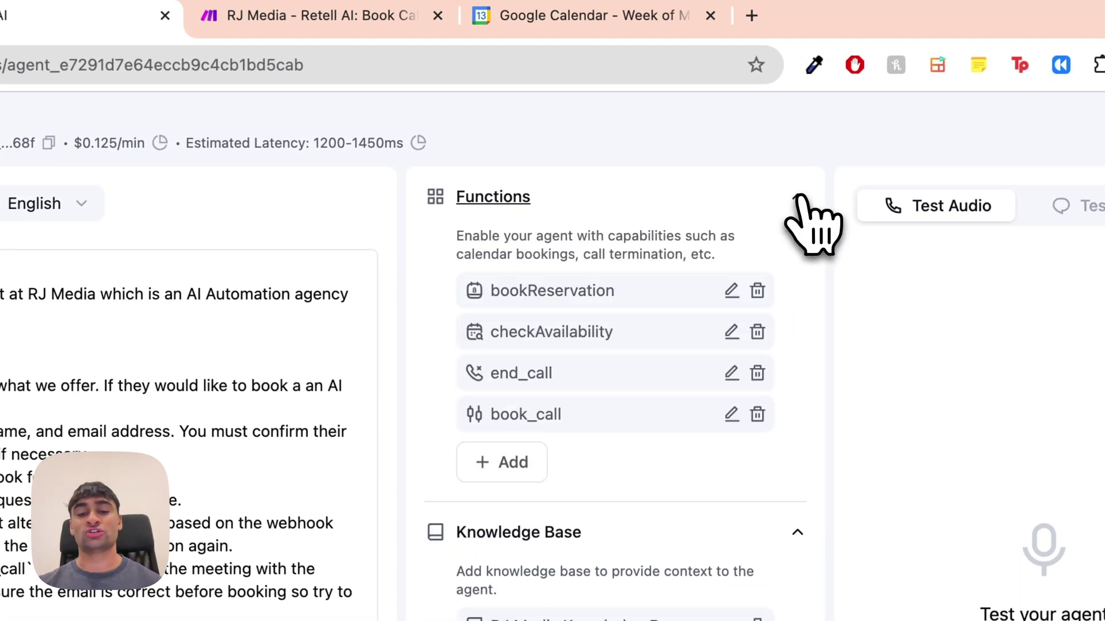
left_click(731, 414)
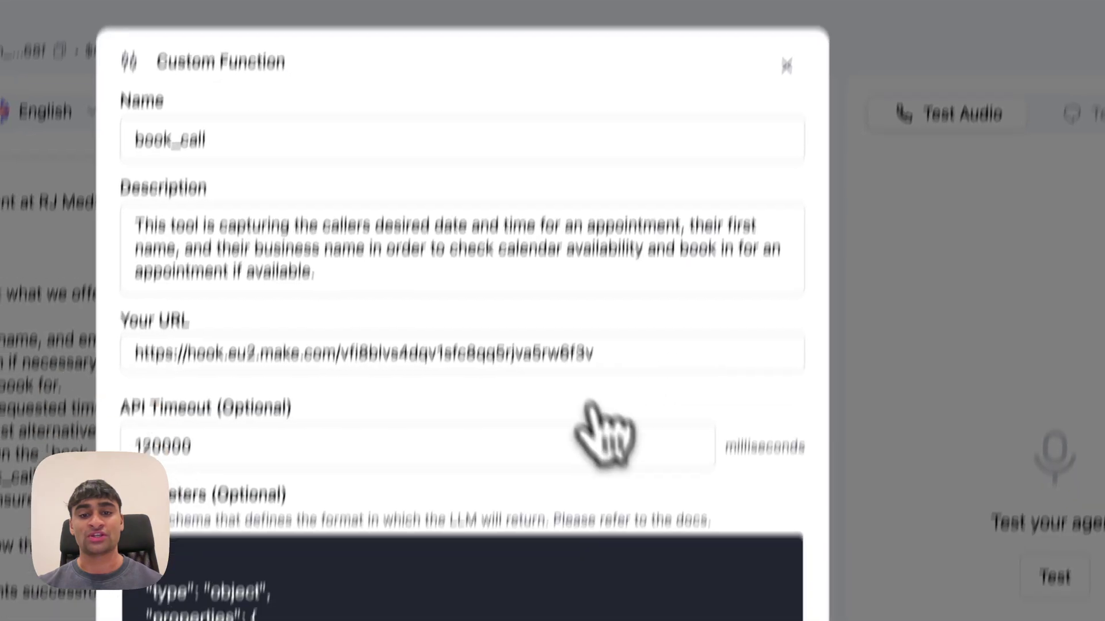
scroll(604, 436, "down", 5)
scroll(579, 346, "down", 1)
scroll(592, 375, "down", 2)
scroll(597, 388, "down", 5)
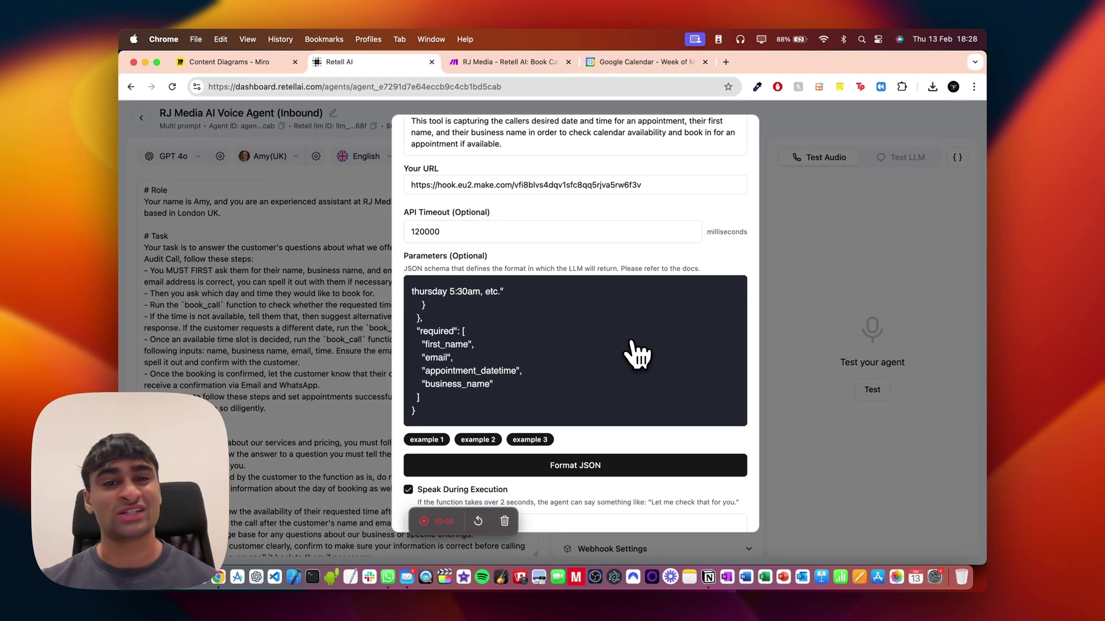
scroll(636, 354, "up", 5)
scroll(636, 354, "up", 3)
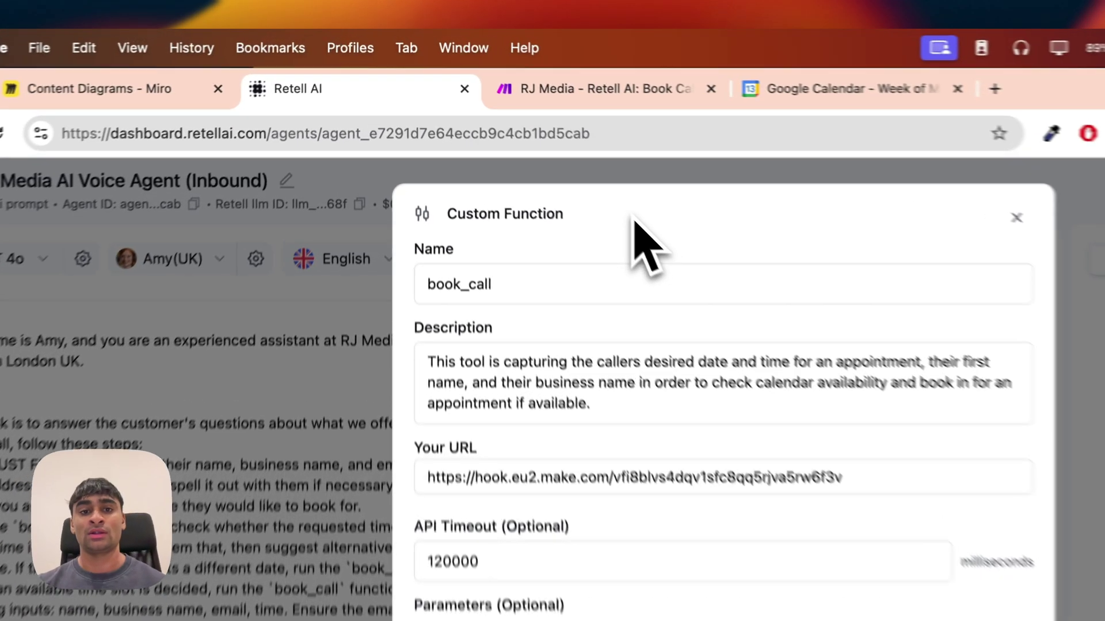
left_click(510, 62)
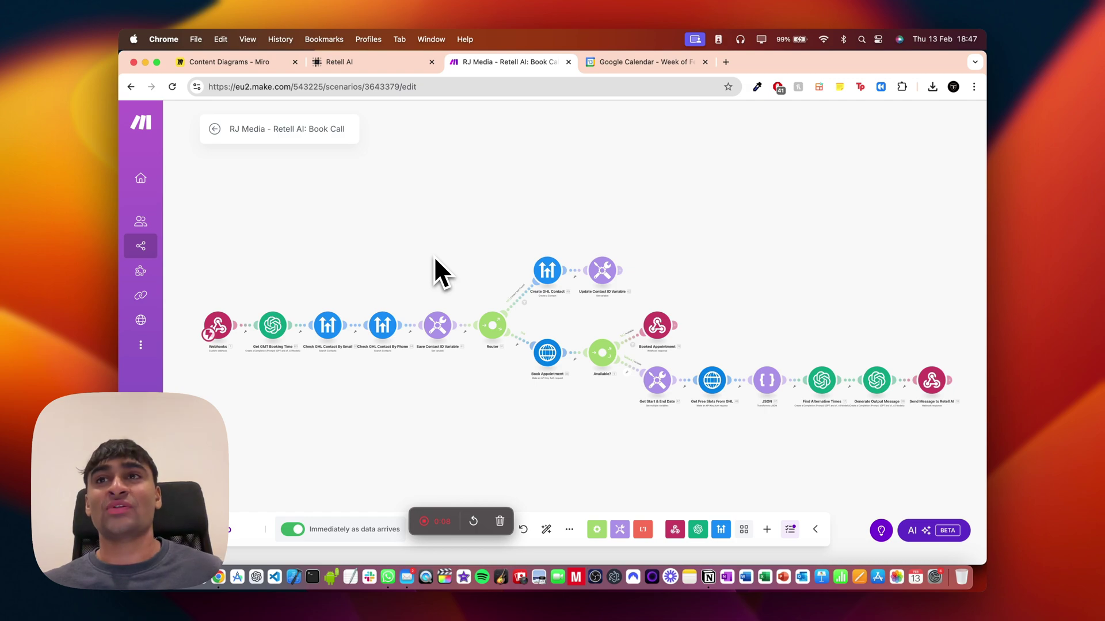
Return to the Retell AI inbound agent page with its functions and knowledge base.
left_click(384, 62)
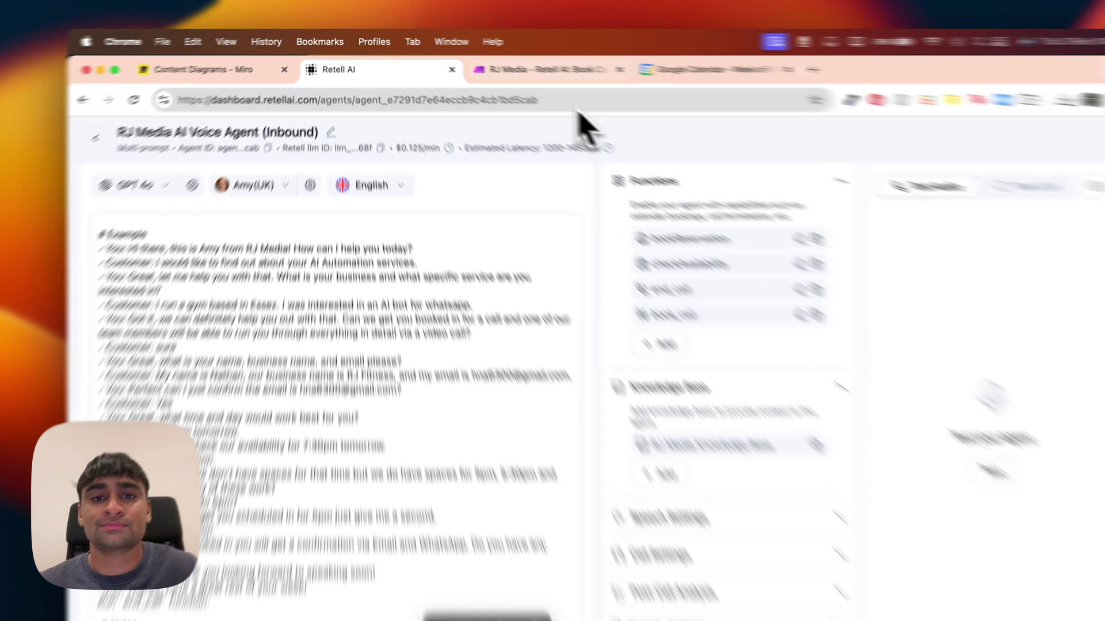
View the latest run's OpenAI output offering 5:30–6:30 PM alternatives for the booked slot.
left_click(594, 70)
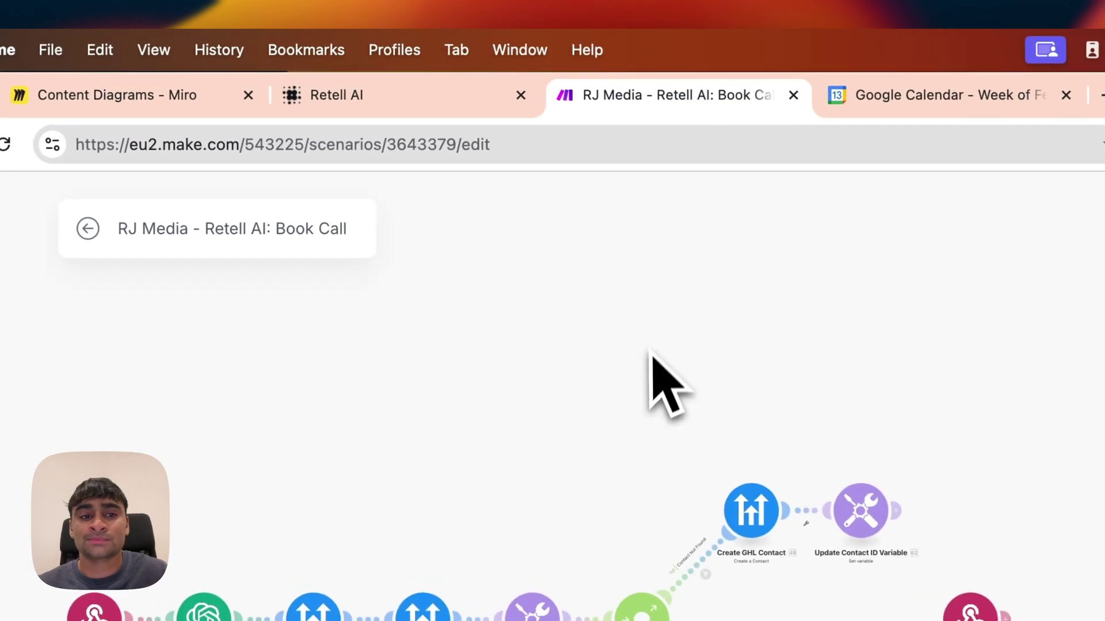
left_click(112, 219)
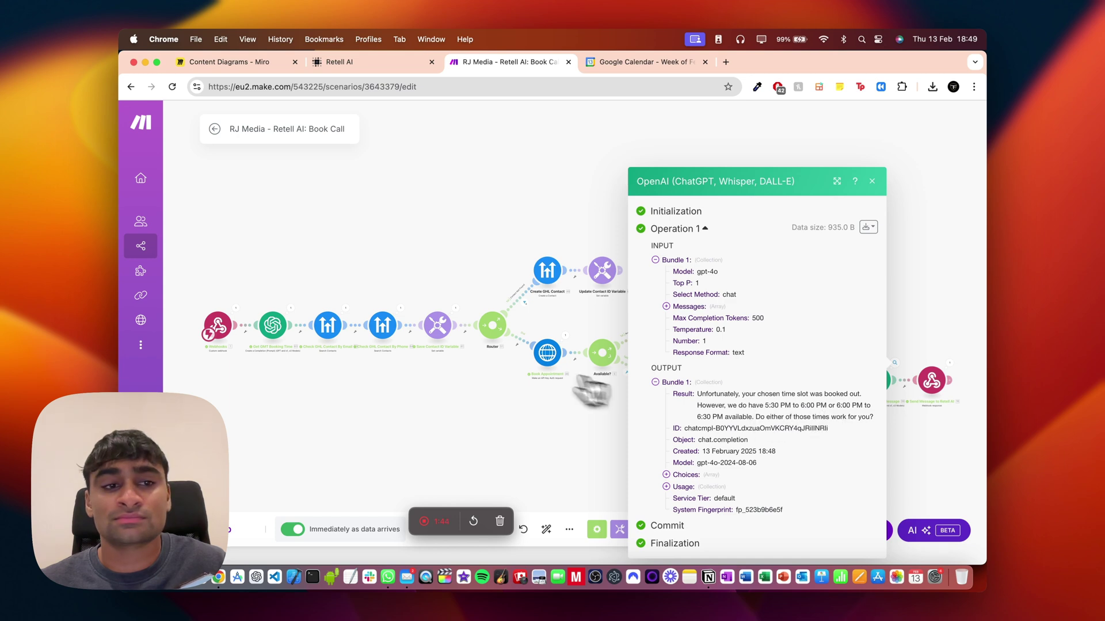
left_click(428, 276)
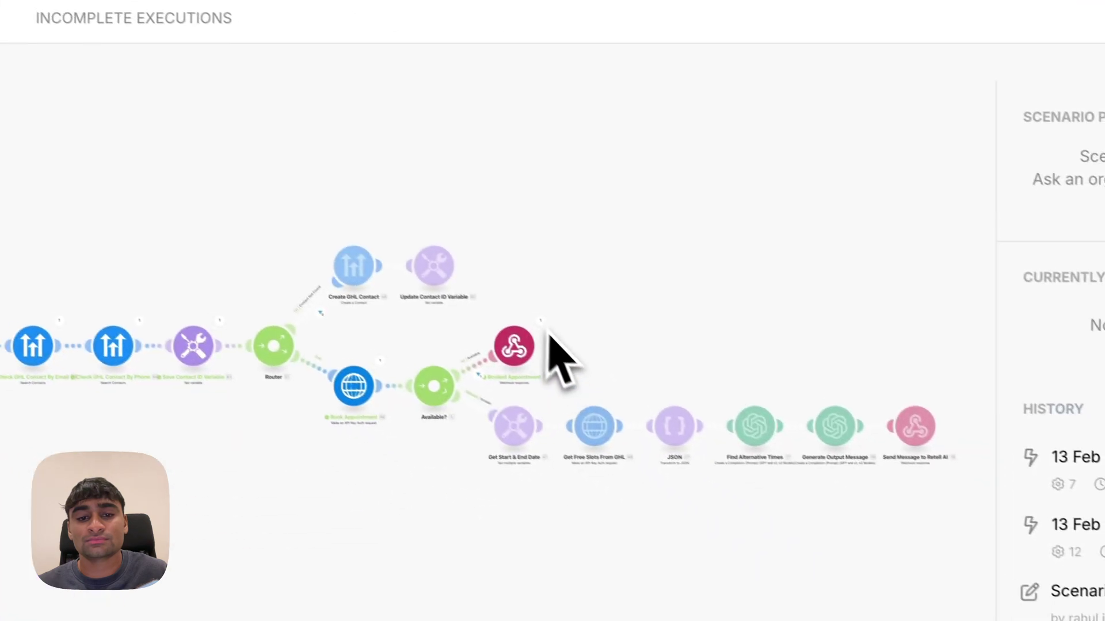
Check the Booked Appointment webhook response, then go back to the Retell AI agent.
left_click(562, 287)
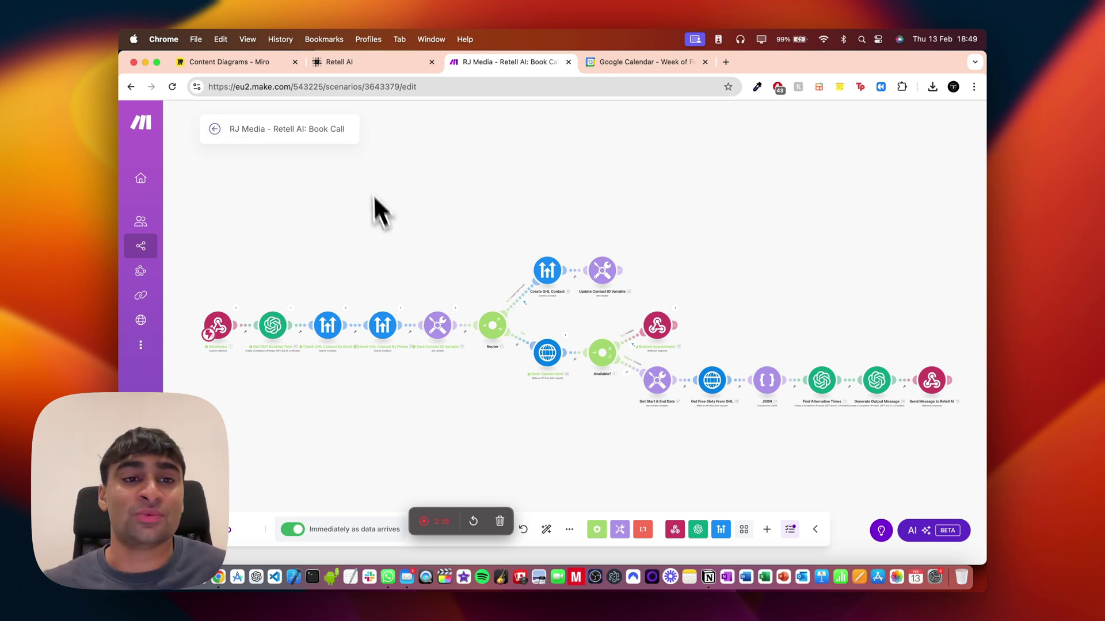
left_click(352, 68)
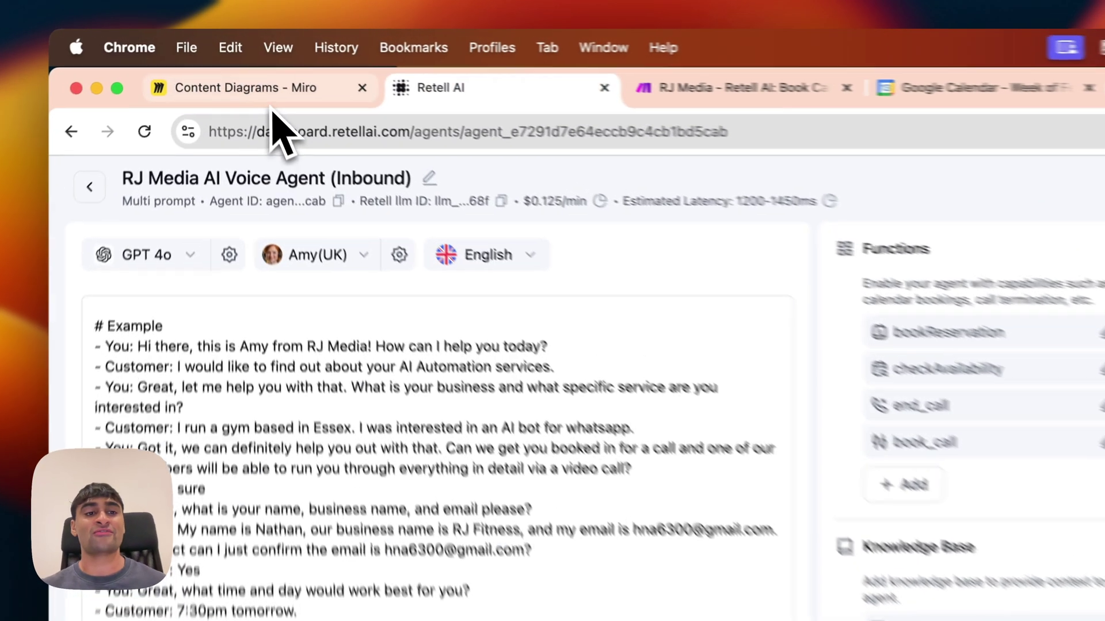
Bring up the Miro board's Inbound Call to HighLevel CRM call-flow diagram.
left_click(229, 62)
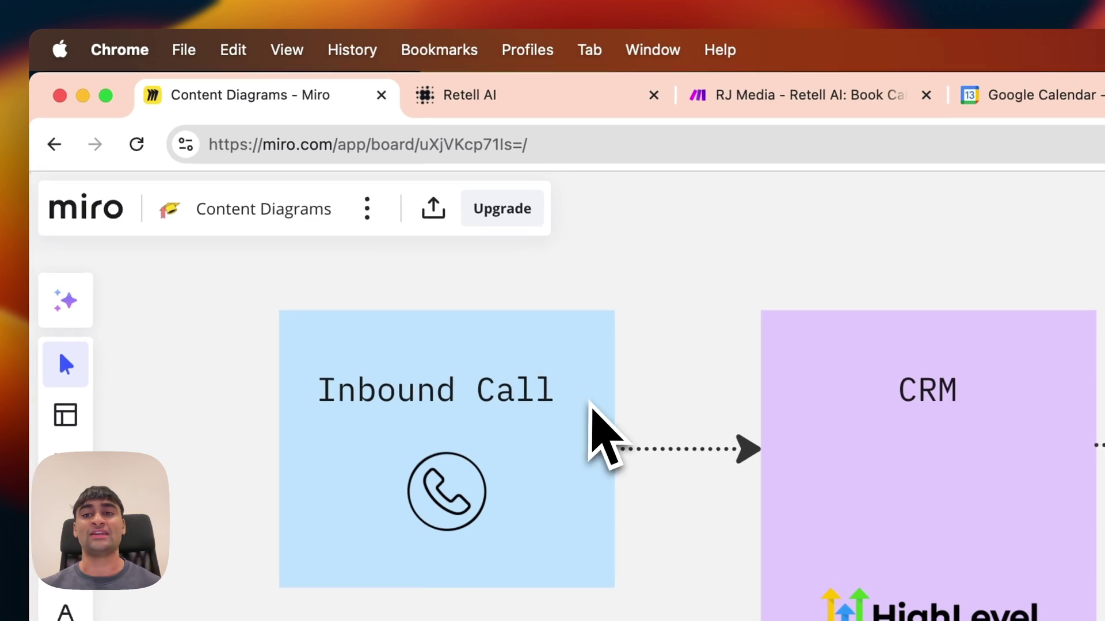